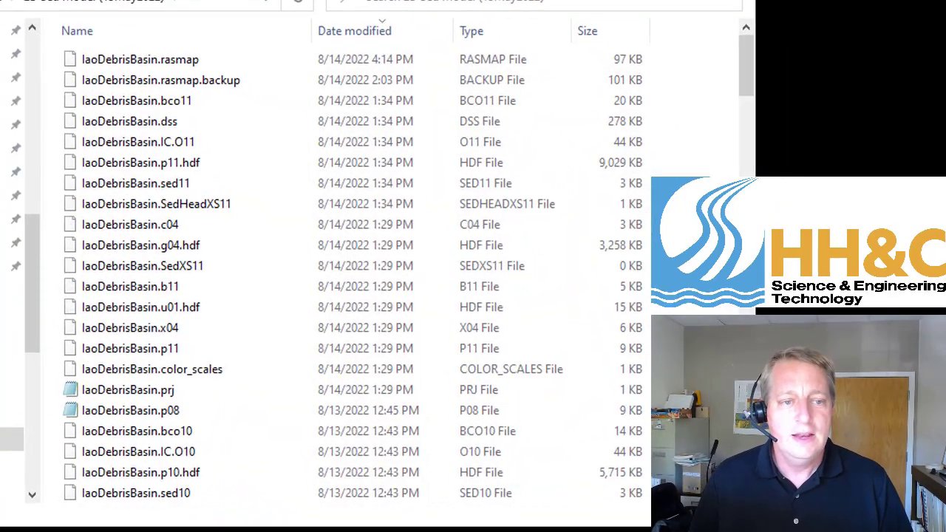
# - Review the project's layers in the map view, then check and close the project folder
pyautogui.scroll(-12, 233, 170)
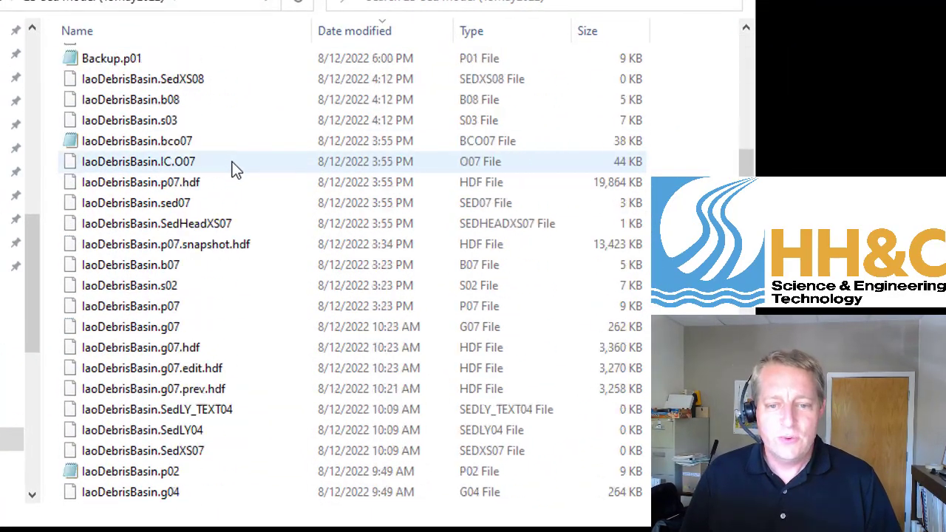
pyautogui.scroll(-20, 233, 170)
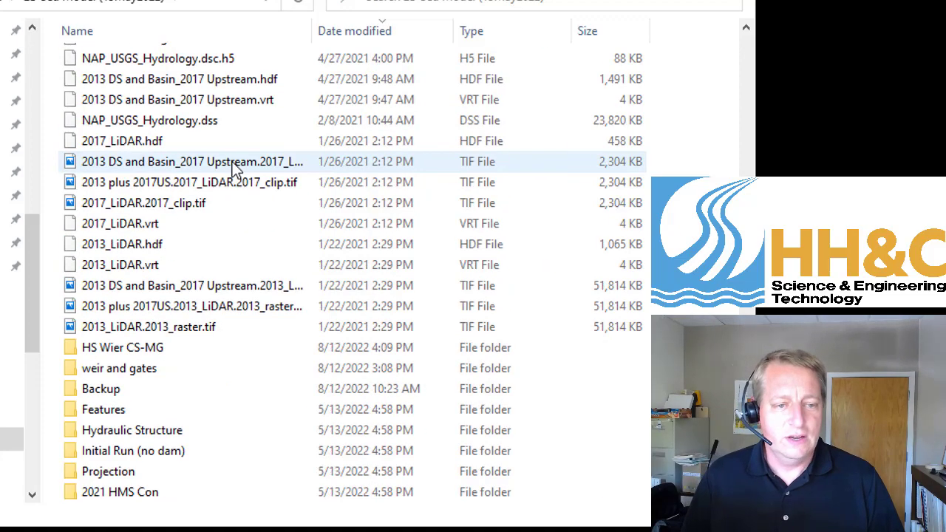
pyautogui.scroll(15, 233, 170)
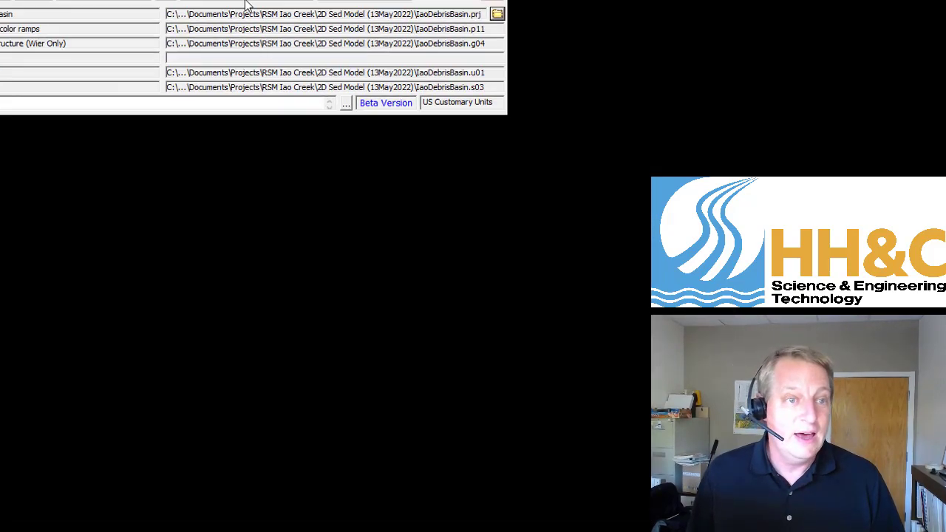
pyautogui.click(184, 3)
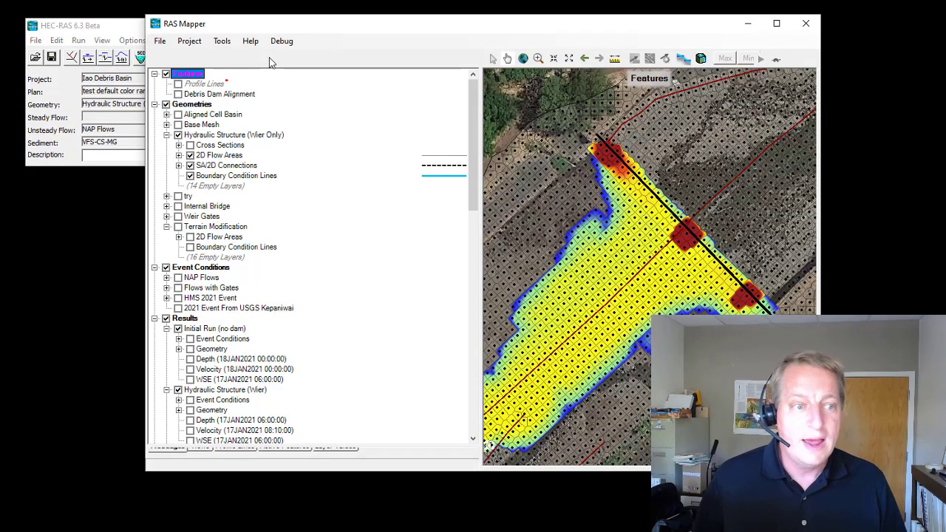
pyautogui.scroll(-5, 301, 329)
pyautogui.scroll(-3, 228, 412)
pyautogui.scroll(8, 235, 296)
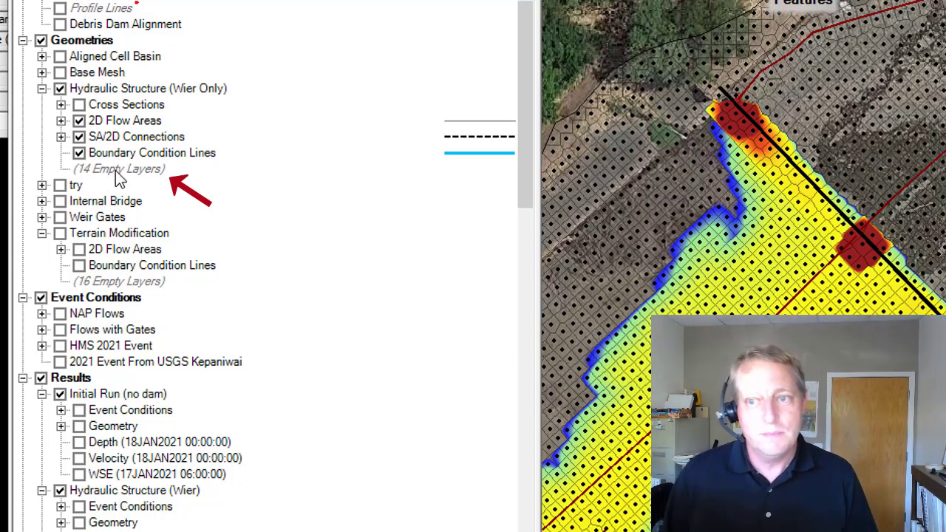
pyautogui.scroll(-5, 119, 175)
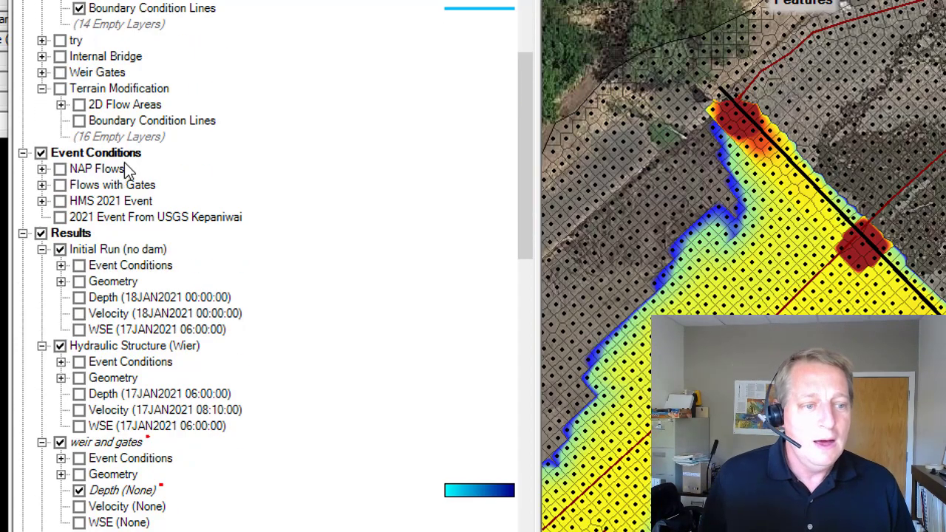
pyautogui.scroll(-12, 146, 152)
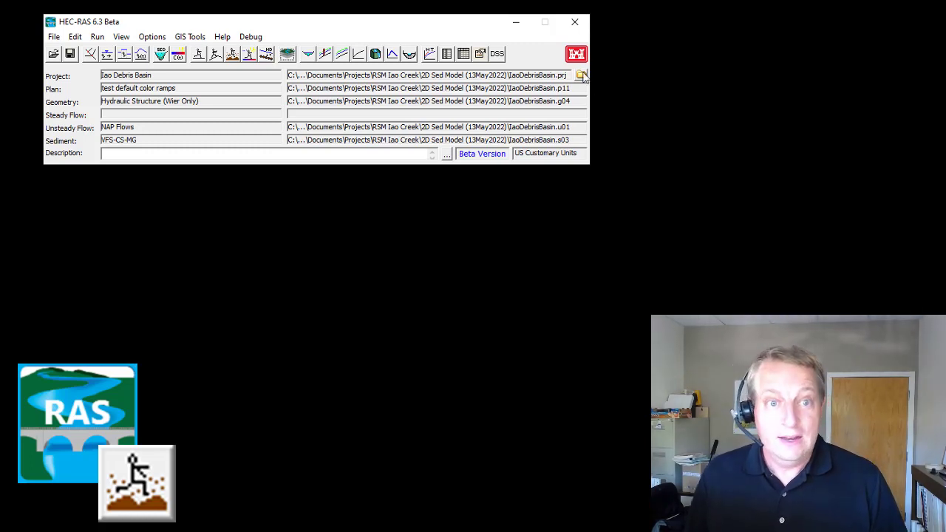
pyautogui.click(581, 75)
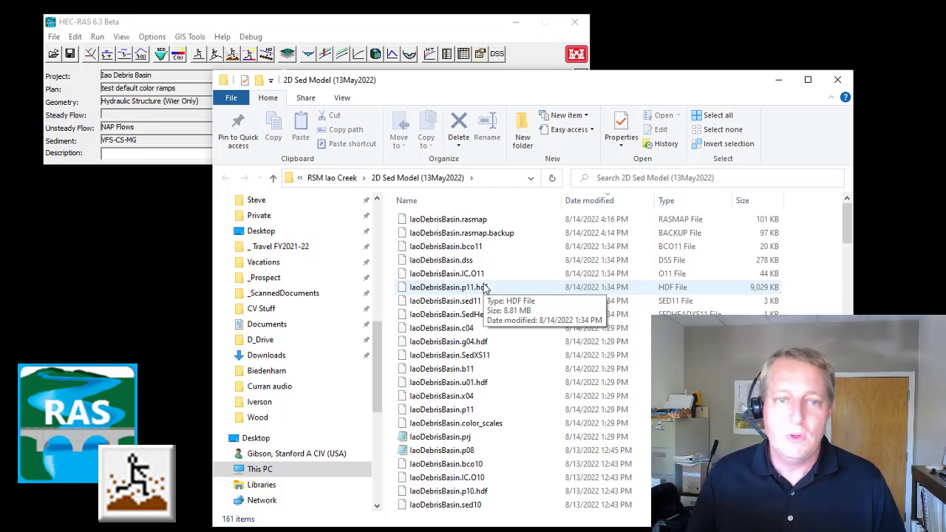
pyautogui.click(848, 86)
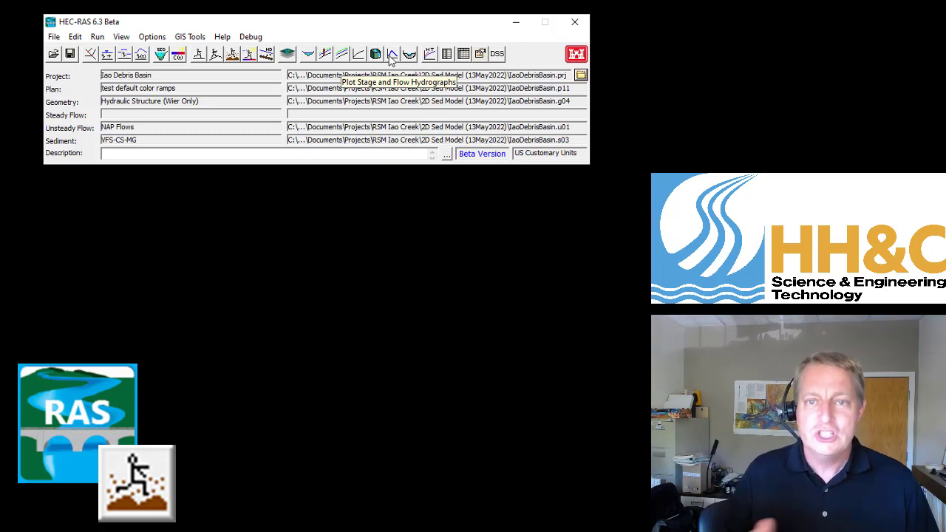
# - Open Zip Plan(s) or Archive Project, keep Terrain Data included, and bring up plan selection
pyautogui.click(54, 36)
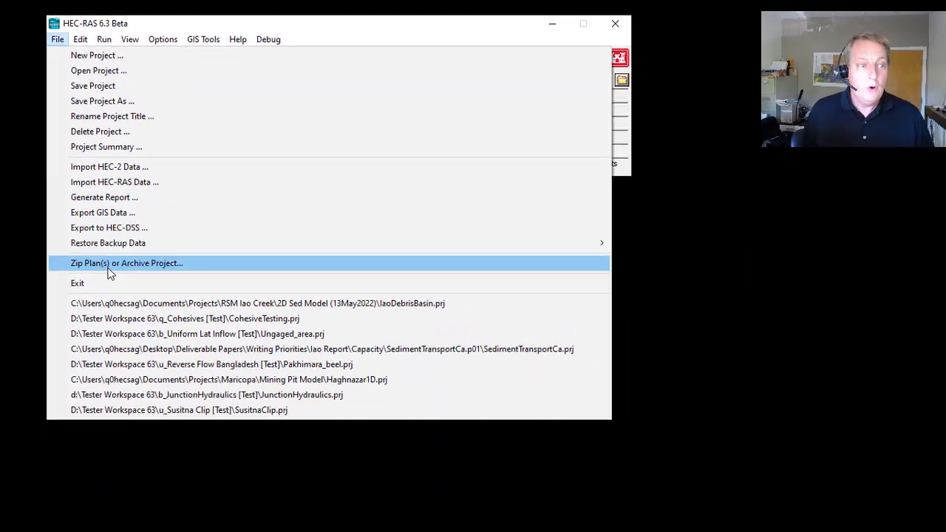
pyautogui.click(158, 386)
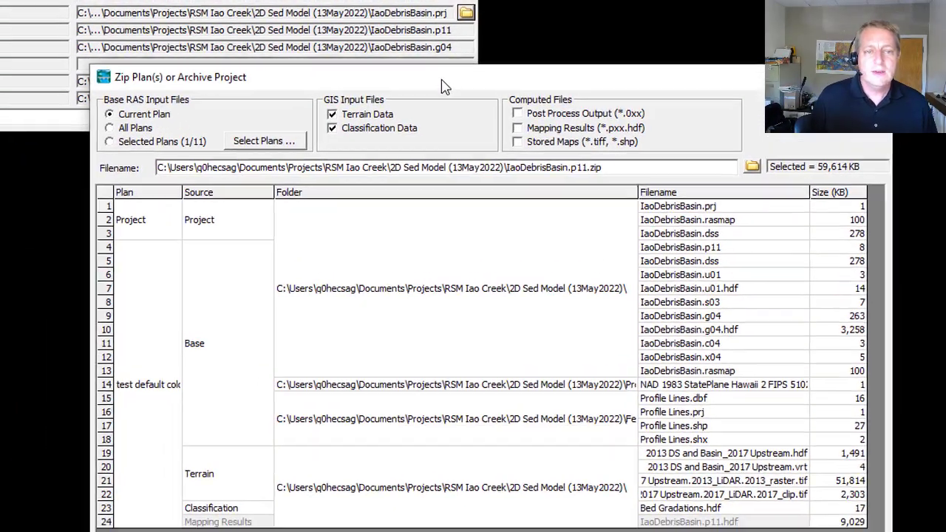
pyautogui.moveTo(441, 87); pyautogui.dragTo(364, 43)
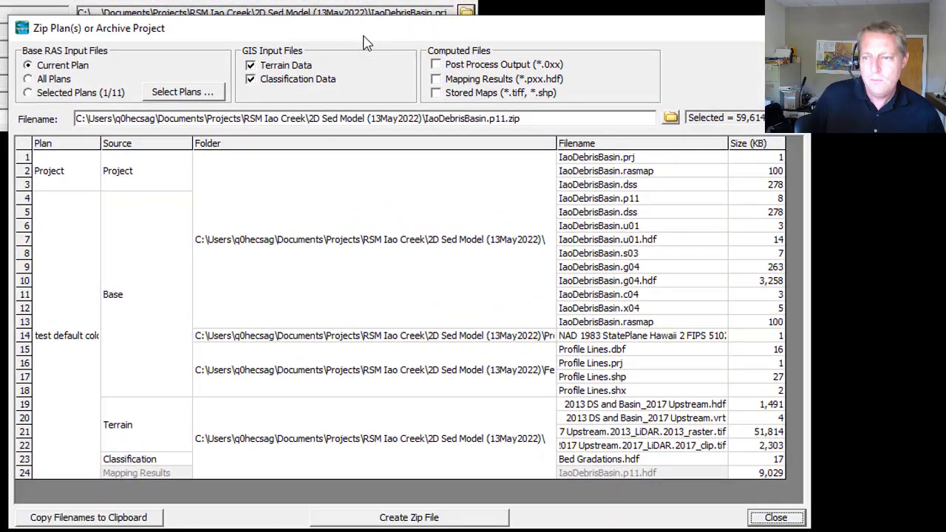
pyautogui.click(275, 70)
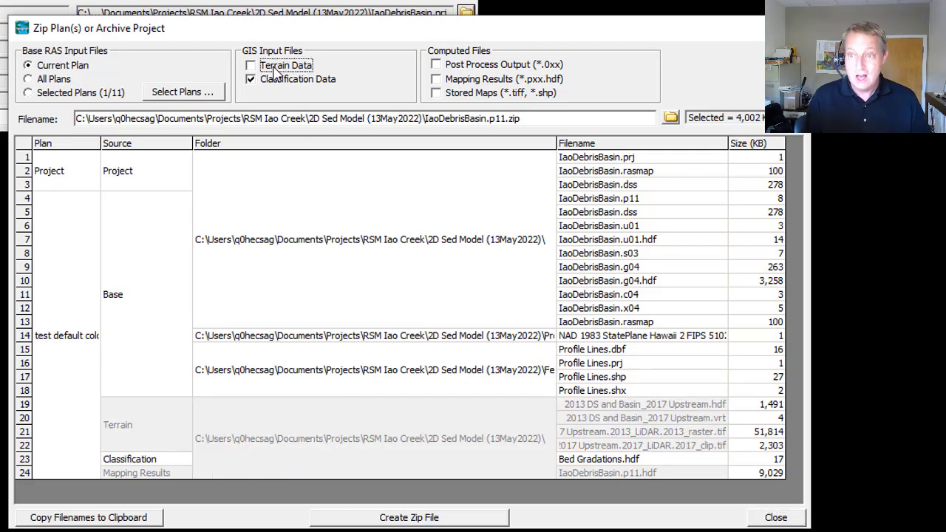
pyautogui.click(275, 70)
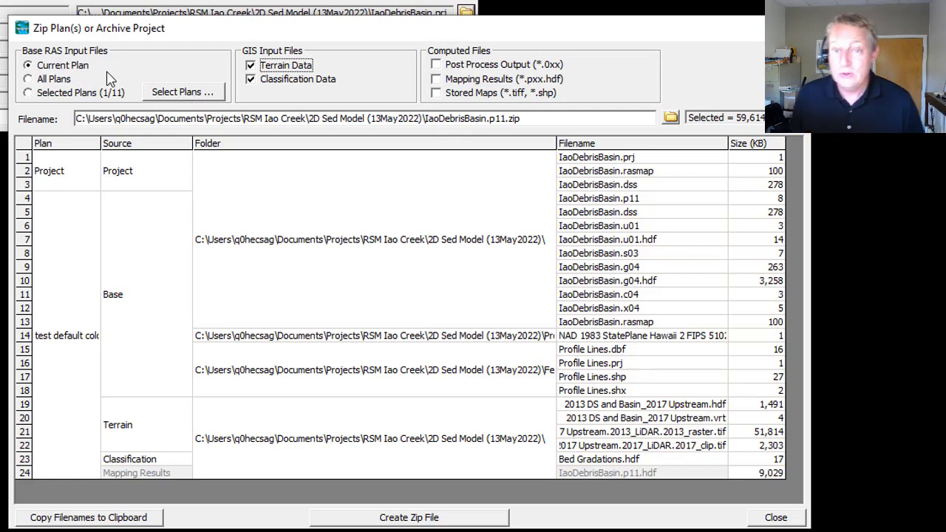
pyautogui.click(162, 93)
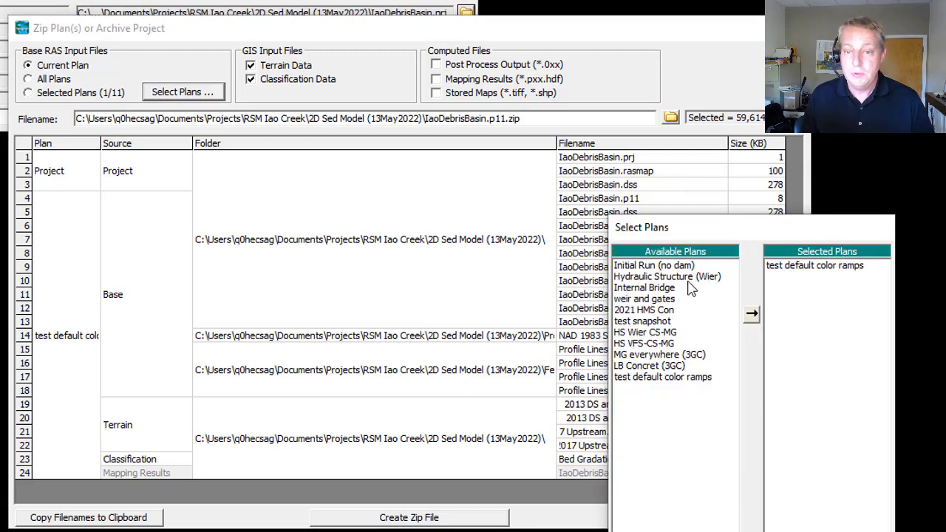
# - Swap test default color ramps for HS VFS-CS-MG and create IaoDebrisBasin.p08.zip
pyautogui.doubleClick(802, 267)
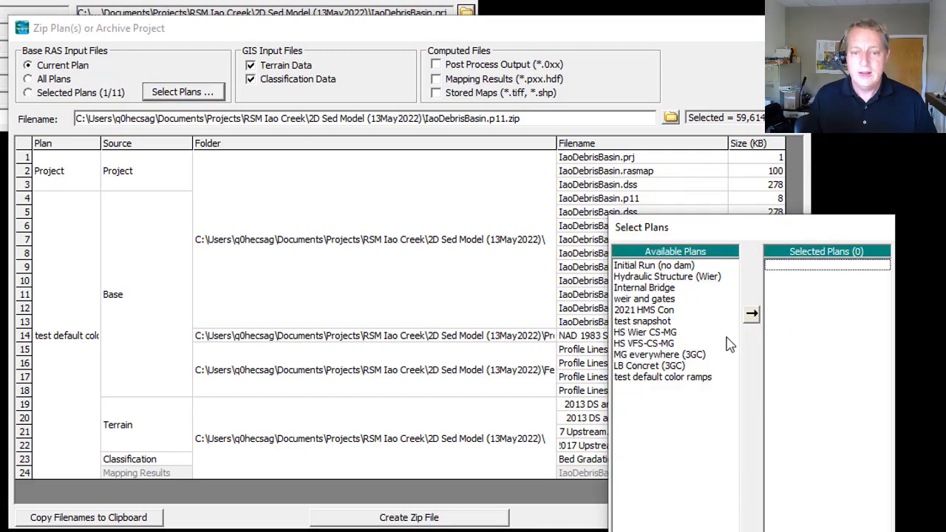
pyautogui.doubleClick(660, 344)
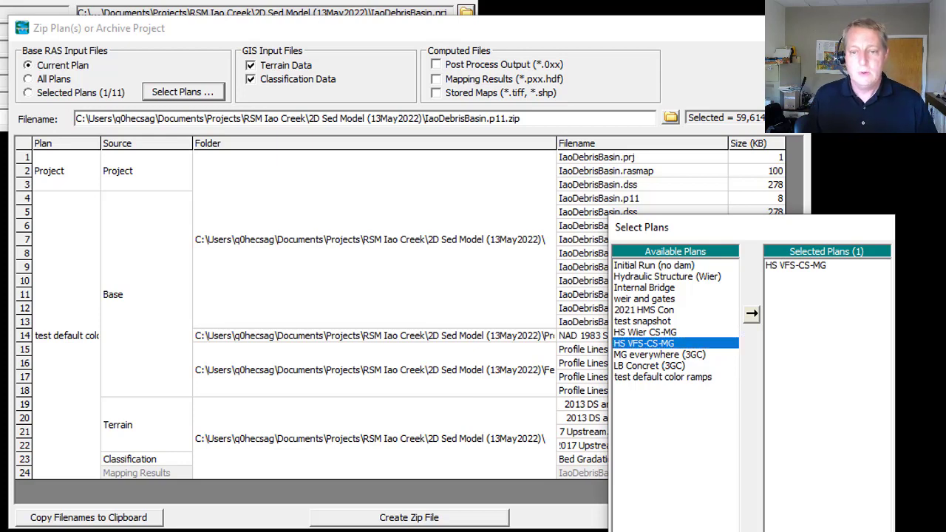
pyautogui.press('Return')
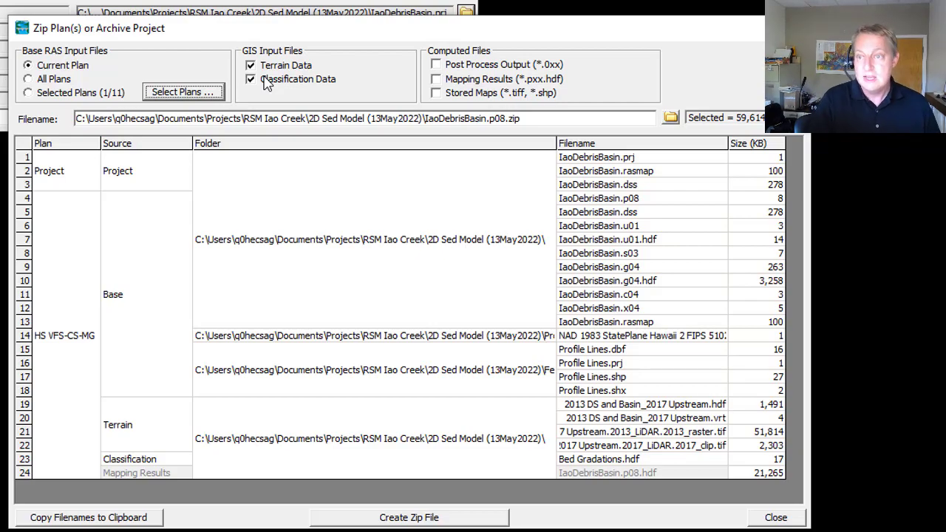
pyautogui.click(471, 520)
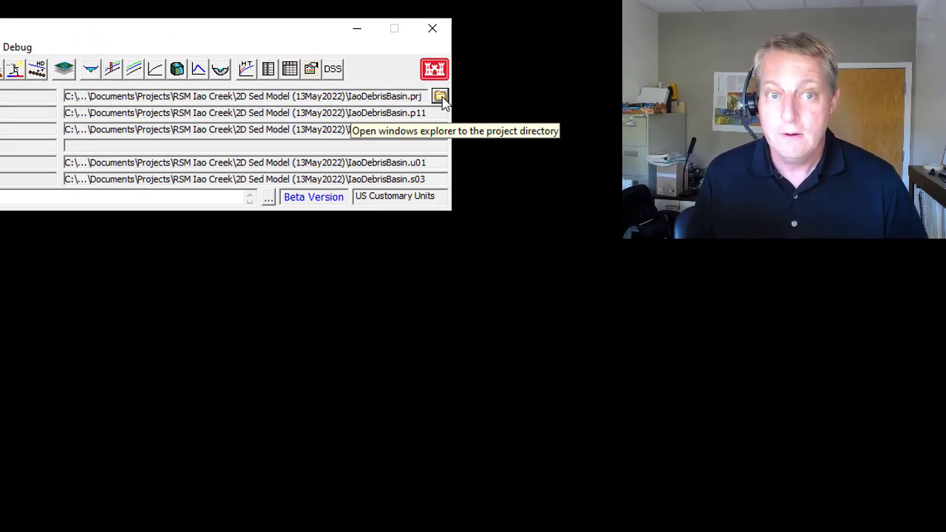
# - Inspect IaoDebrisBasin.p08.zip in the project folder, then navigate up to RSM Iao Creek
pyautogui.click(441, 97)
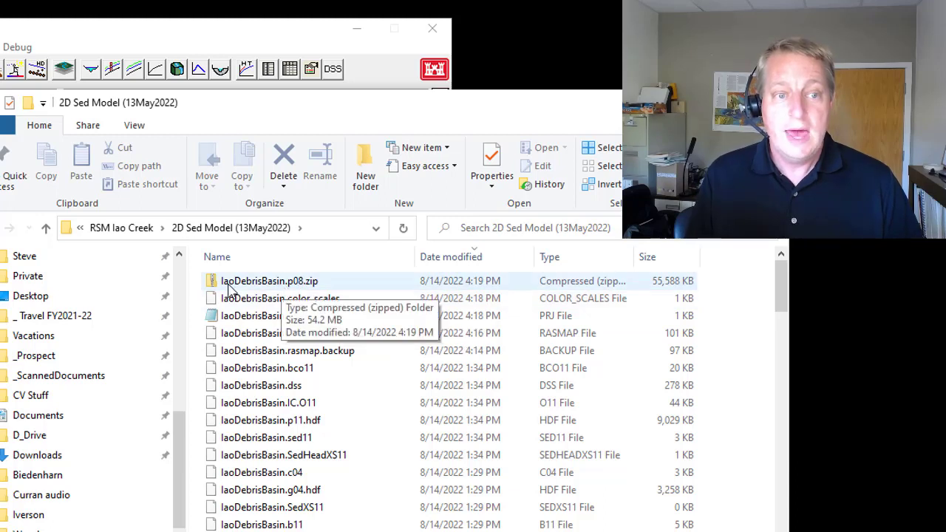
pyautogui.doubleClick(307, 290)
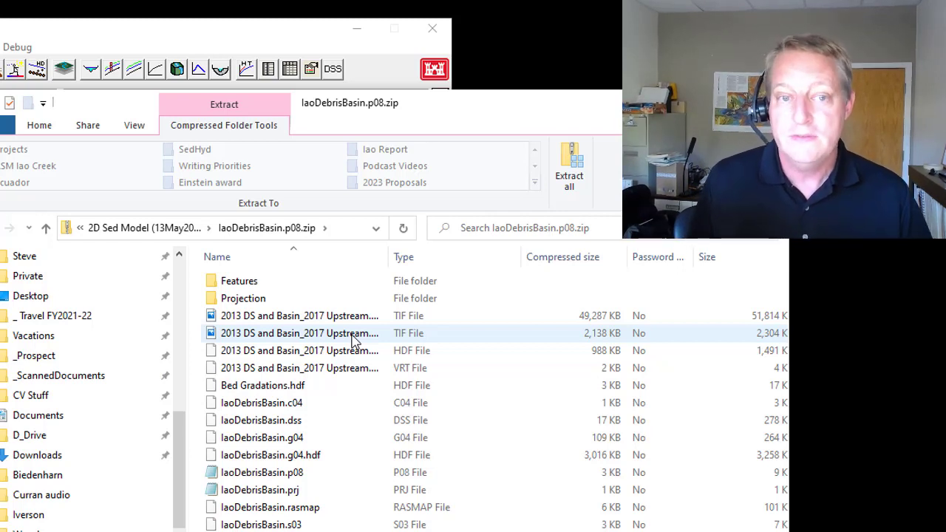
pyautogui.click(135, 230)
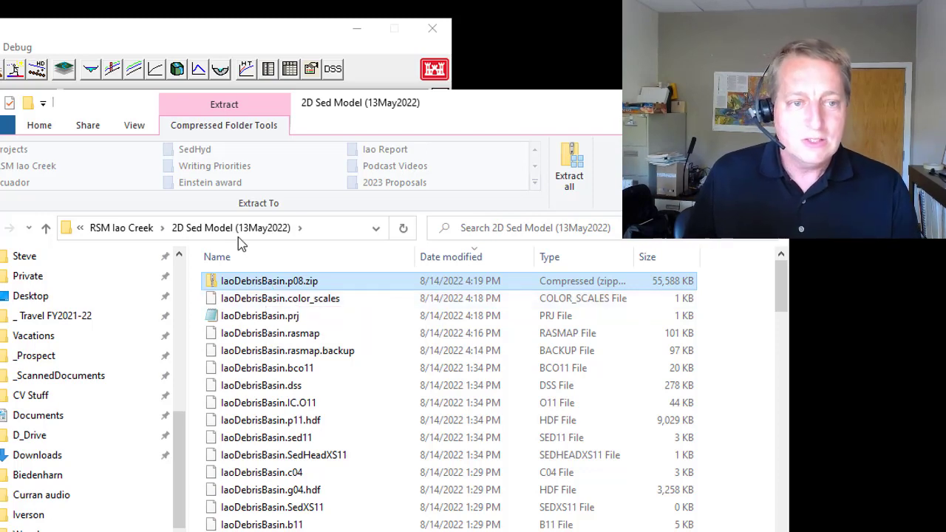
pyautogui.click(144, 227)
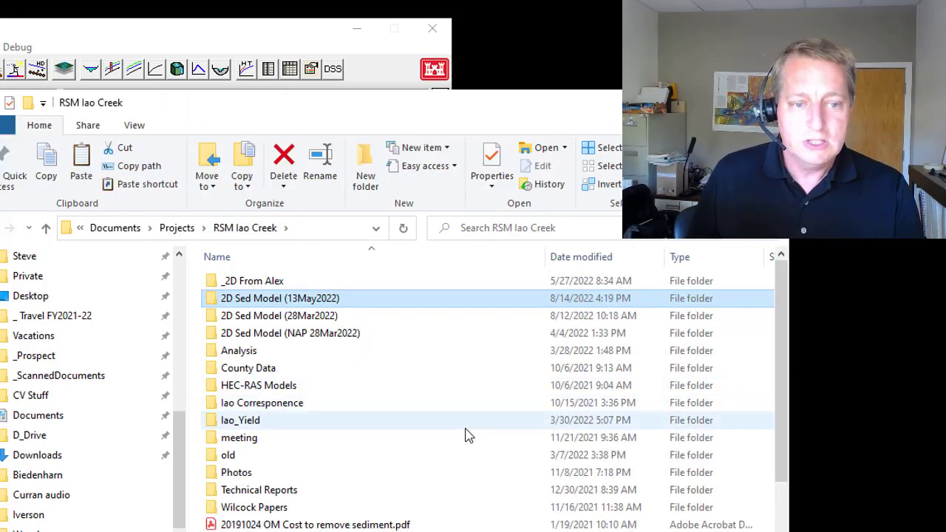
# - Create a new folder named Import in RSM Iao Creek and open it
pyautogui.rightClick(521, 470)
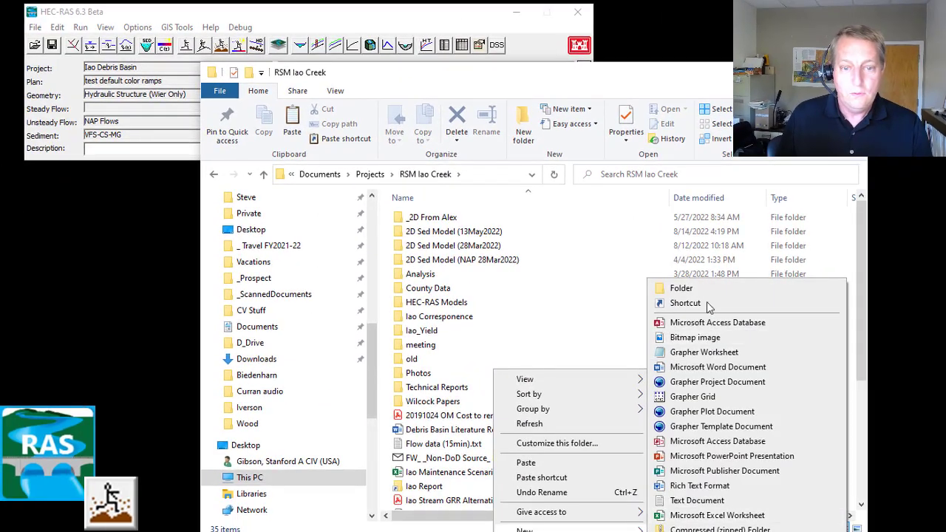
pyautogui.click(591, 374)
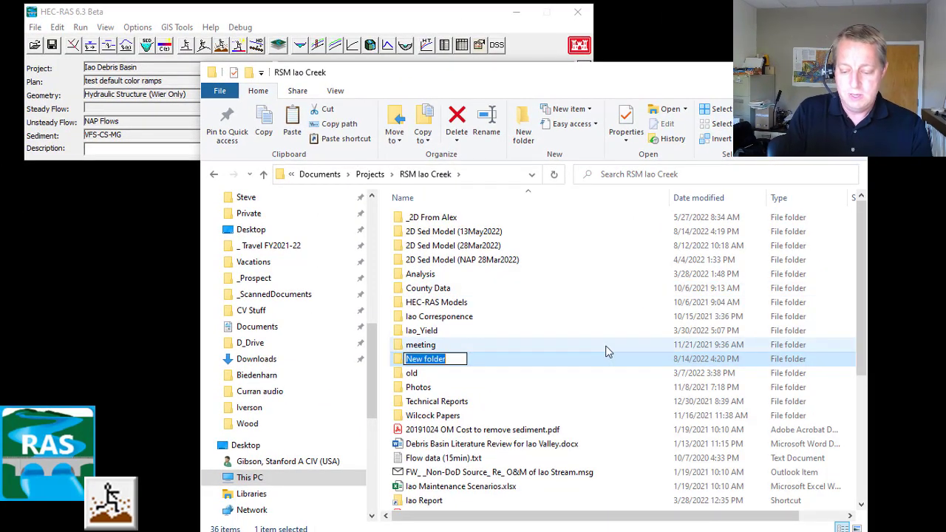
pyautogui.write('Import')
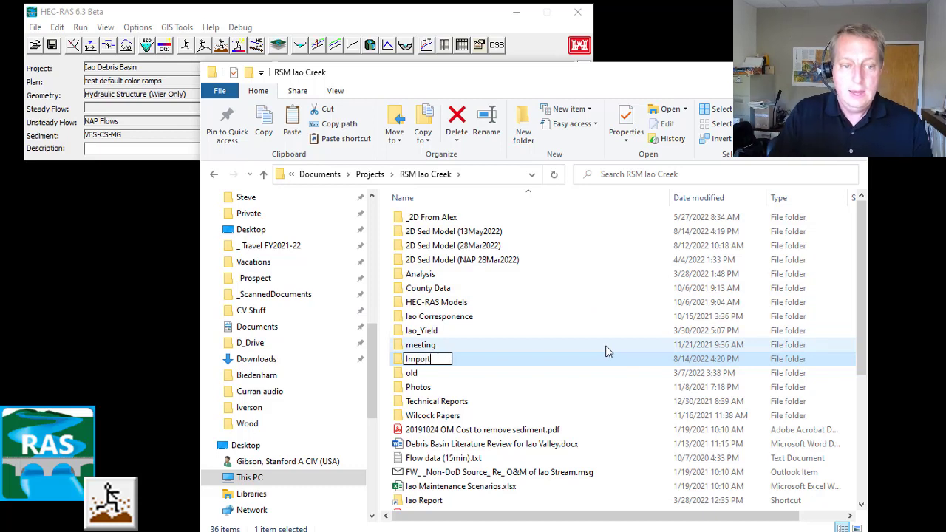
pyautogui.press('Return')
pyautogui.doubleClick(606, 348)
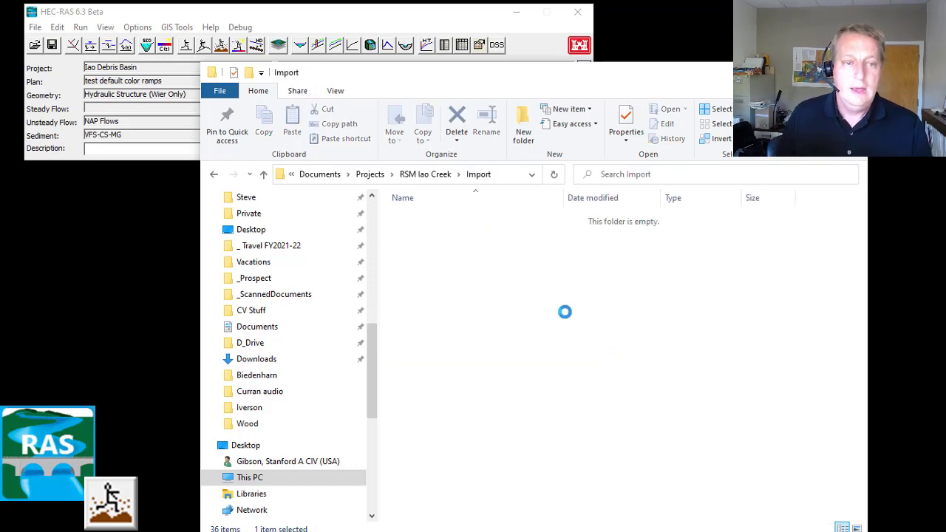
# - Paste IaoDebrisBasin.p08.zip into Import and extract it there with 7-Zip
pyautogui.rightClick(419, 233)
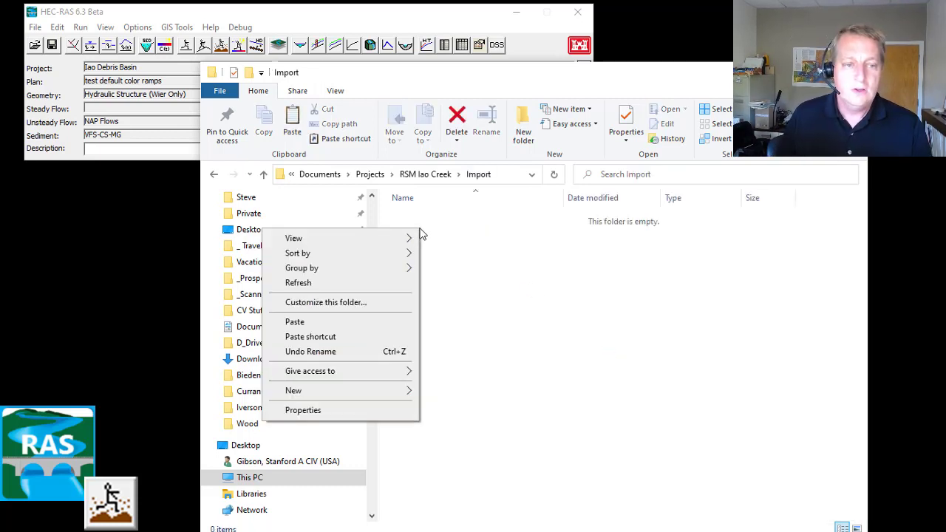
pyautogui.click(362, 323)
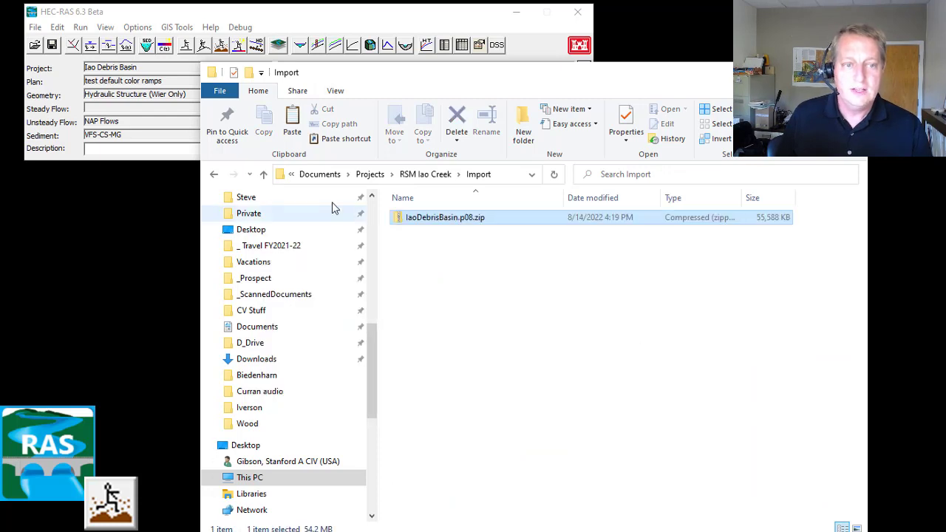
pyautogui.click(416, 219)
pyautogui.rightClick(416, 221)
pyautogui.moveTo(393, 275)
pyautogui.click(467, 305)
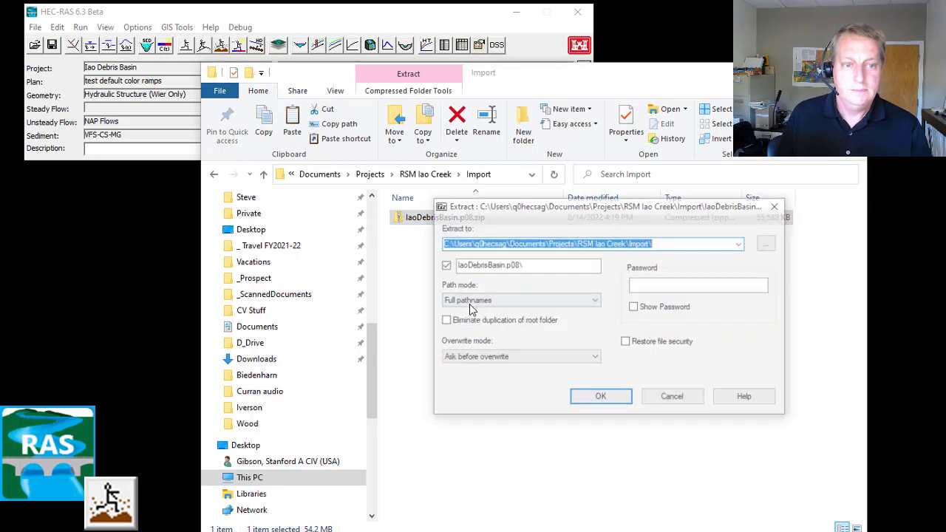
pyautogui.click(606, 402)
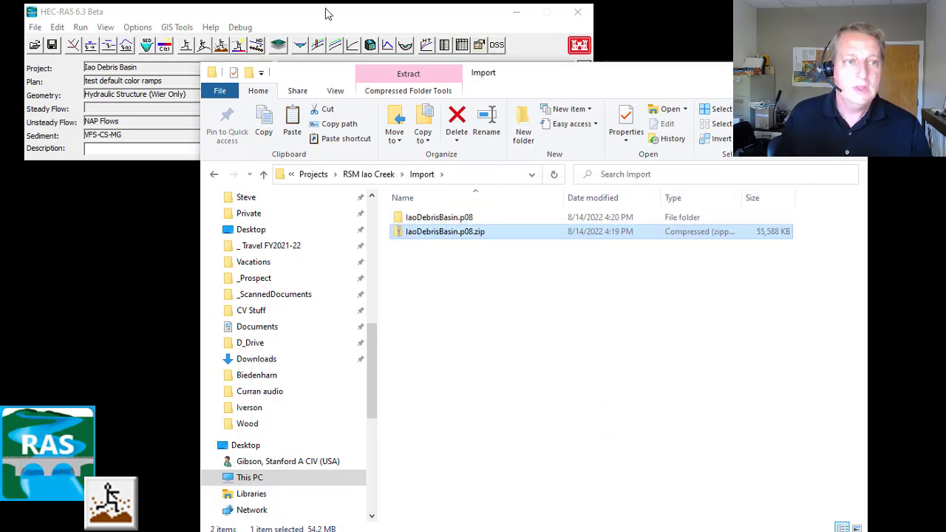
# - Open IaoDebrisBasin.prj from Import\IaoDebrisBasin.p08 and dismiss the missing-files list
pyautogui.click(300, 13)
pyautogui.click(37, 46)
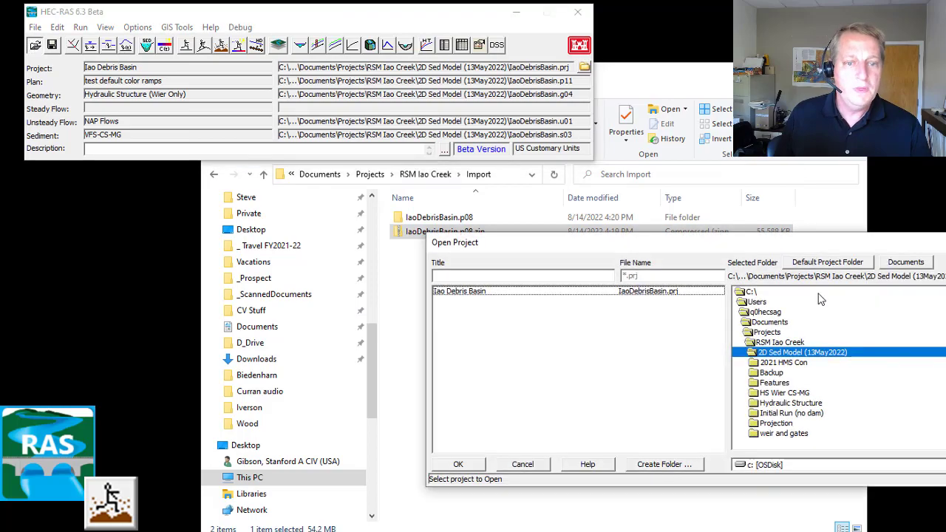
pyautogui.doubleClick(804, 375)
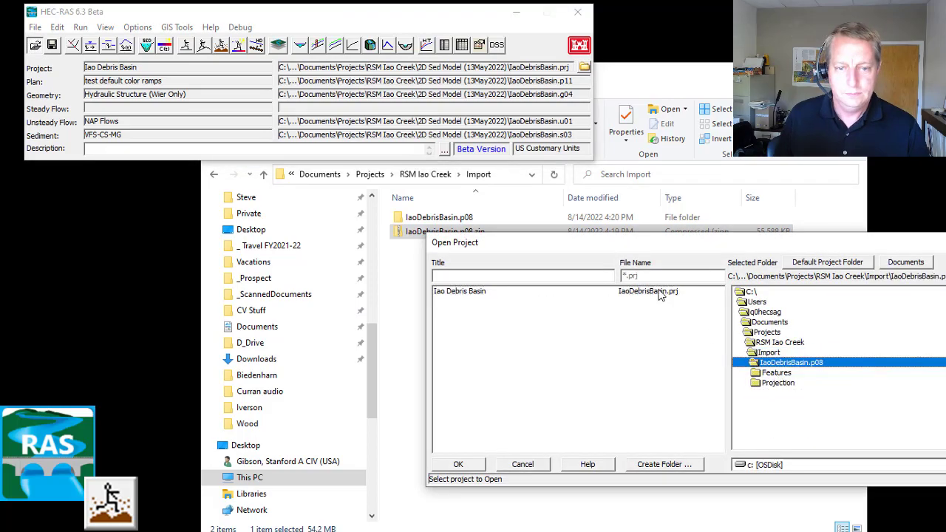
pyautogui.doubleClick(660, 292)
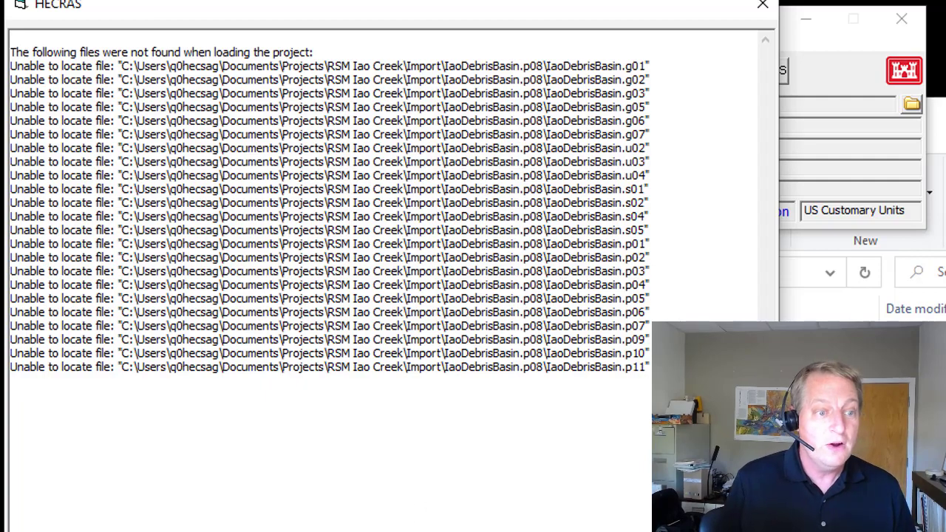
pyautogui.press('Return')
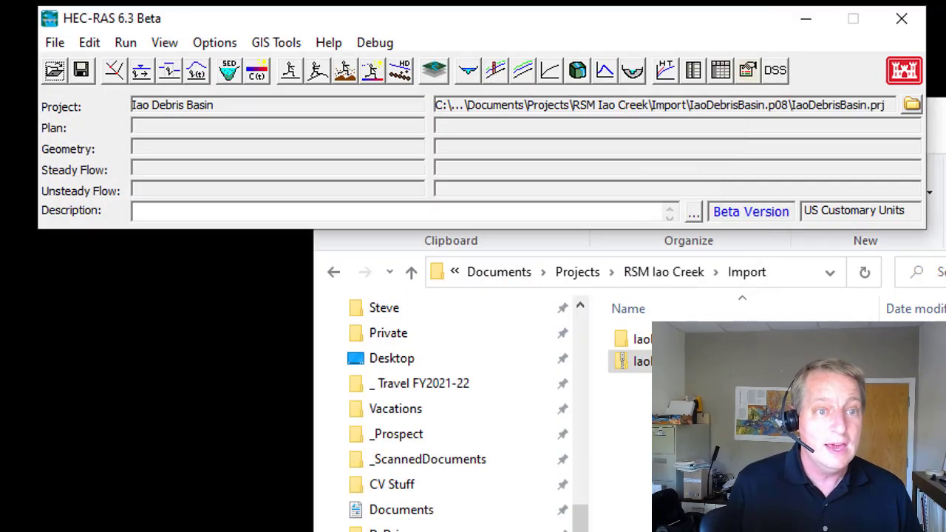
# - Open the HS VFS-CS-MG plan from the Unsteady Flow Analysis window's File menu
pyautogui.click(313, 70)
pyautogui.click(547, 179)
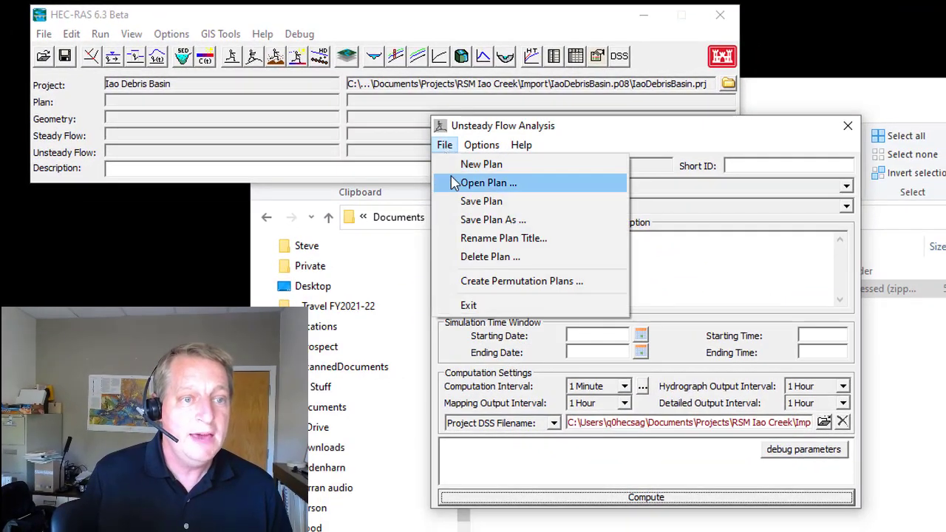
pyautogui.click(578, 227)
pyautogui.doubleClick(403, 377)
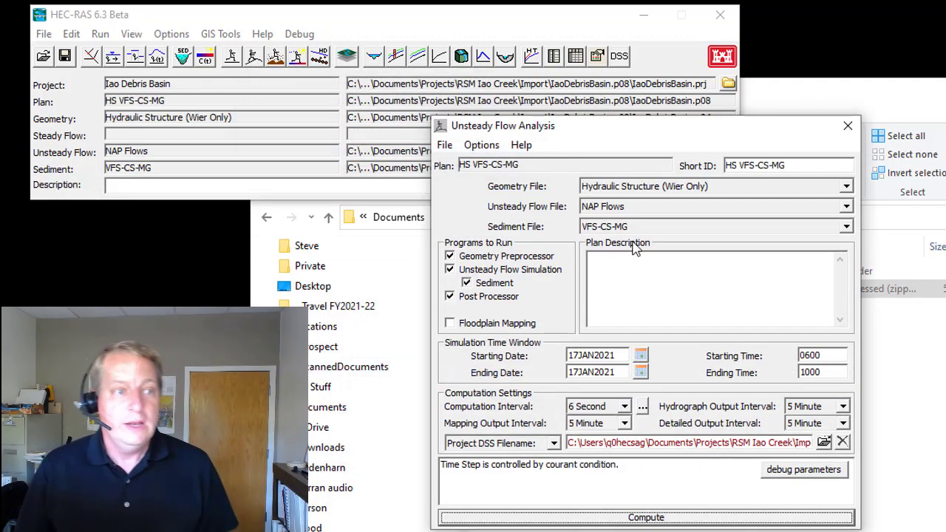
pyautogui.click(860, 81)
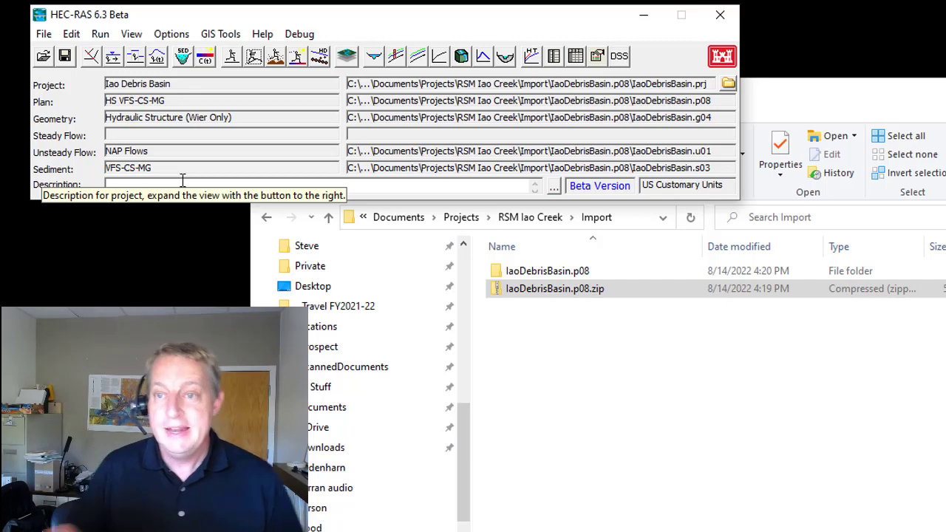
# - Open RAS Mapper and remove the LB Concret (3GC) layer from the layer tree
pyautogui.click(349, 58)
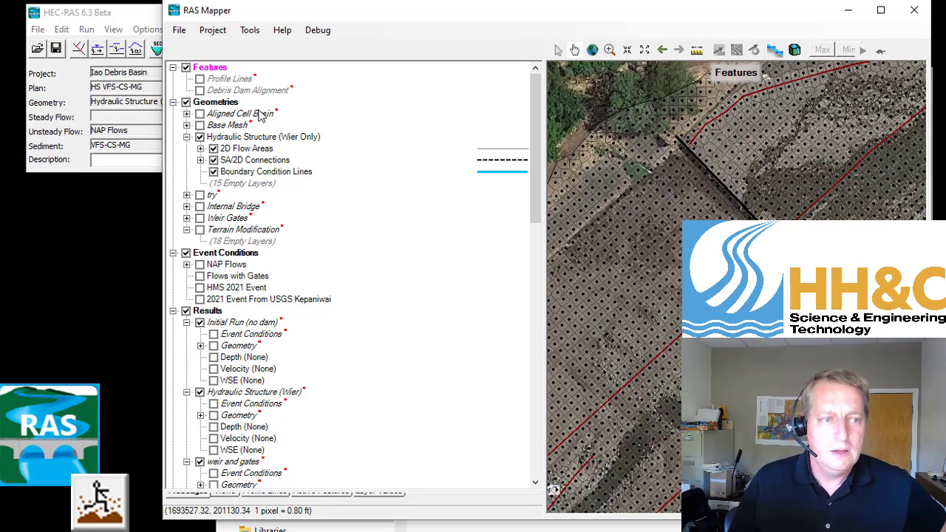
pyautogui.scroll(-10, 284, 355)
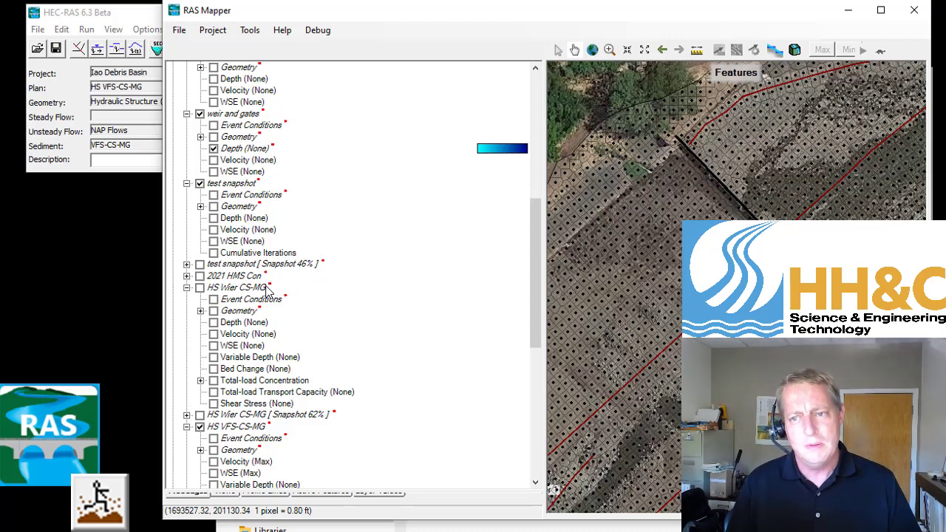
pyautogui.scroll(-8, 268, 337)
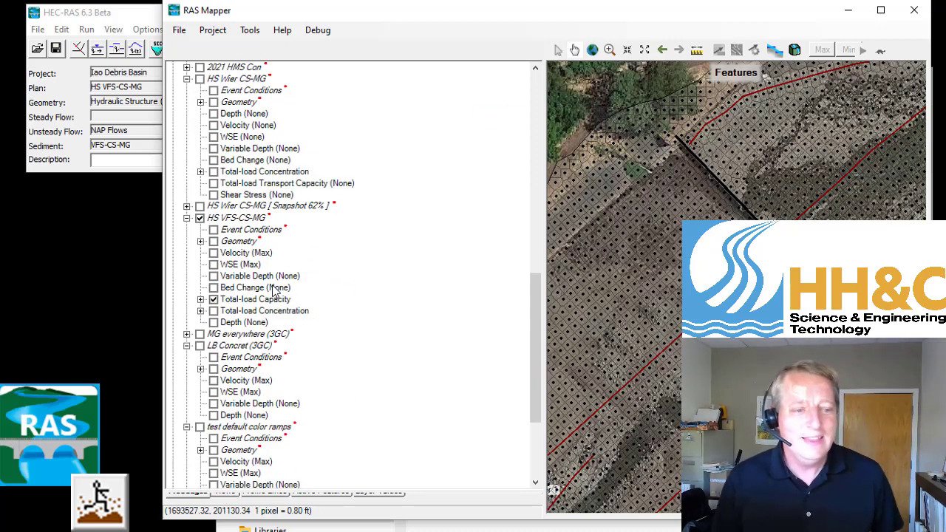
pyautogui.scroll(-1, 238, 285)
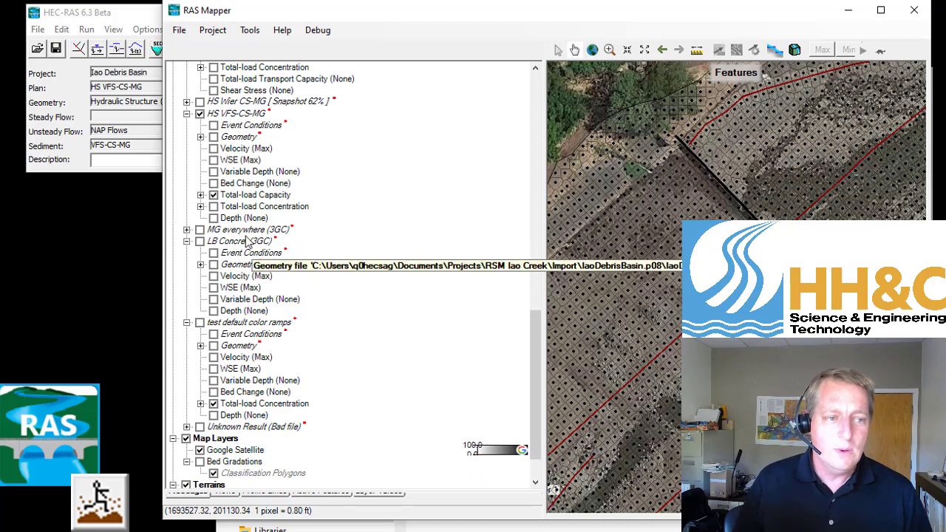
pyautogui.rightClick(245, 240)
pyautogui.click(326, 284)
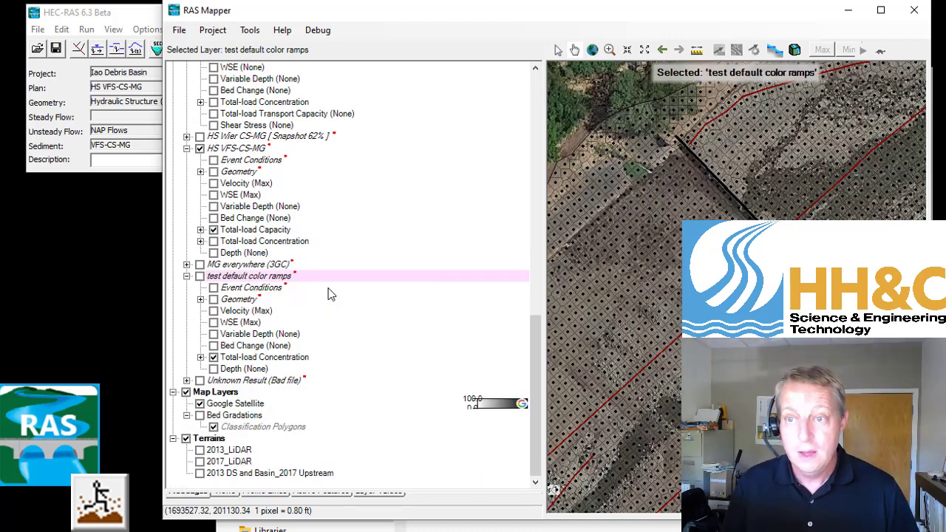
# - Run Tools > Remove Missing Layers and close the Missing Data Files report
pyautogui.click(246, 33)
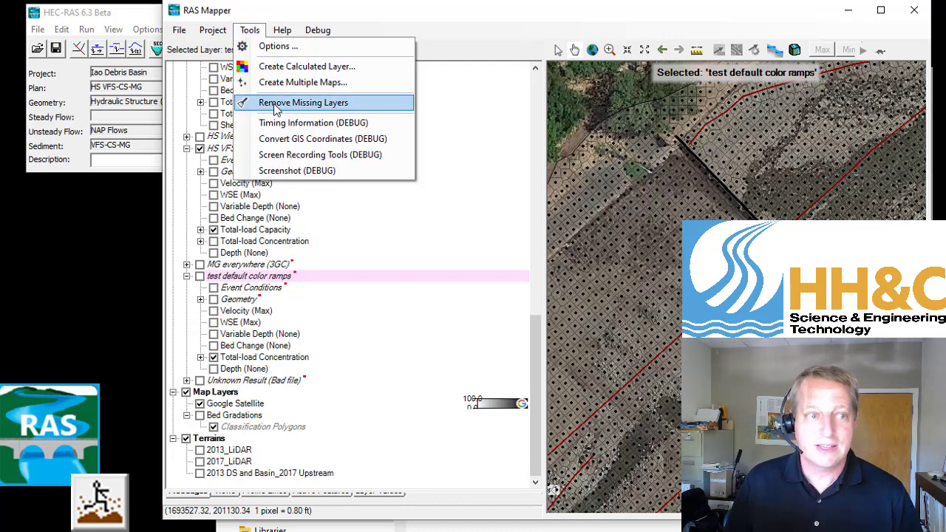
pyautogui.click(276, 110)
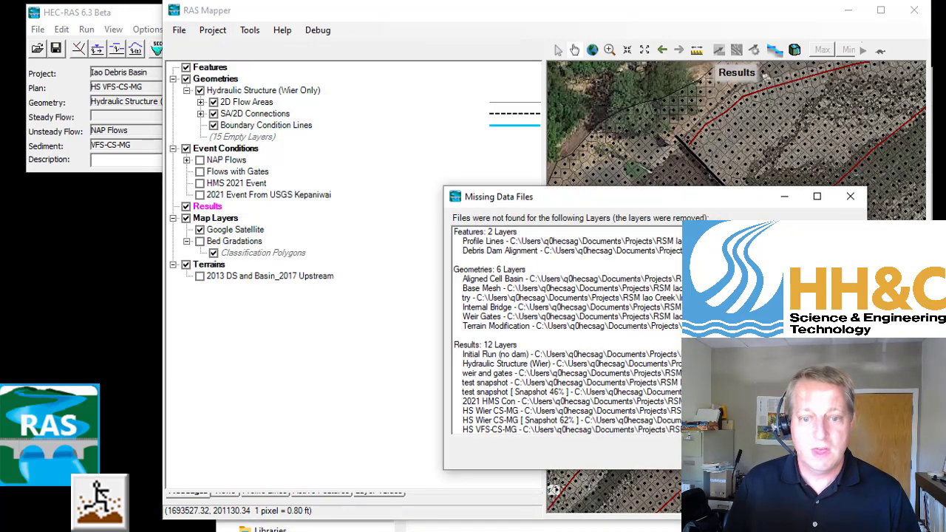
pyautogui.press('Return')
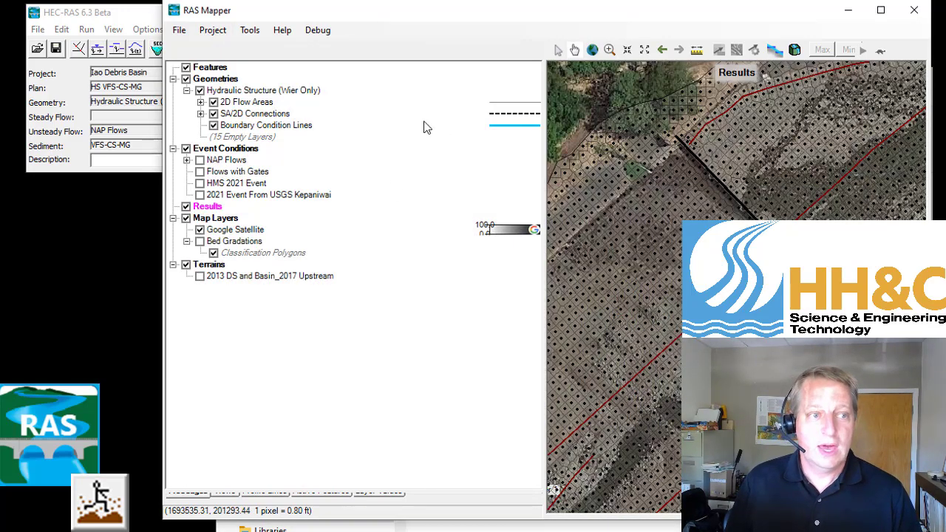